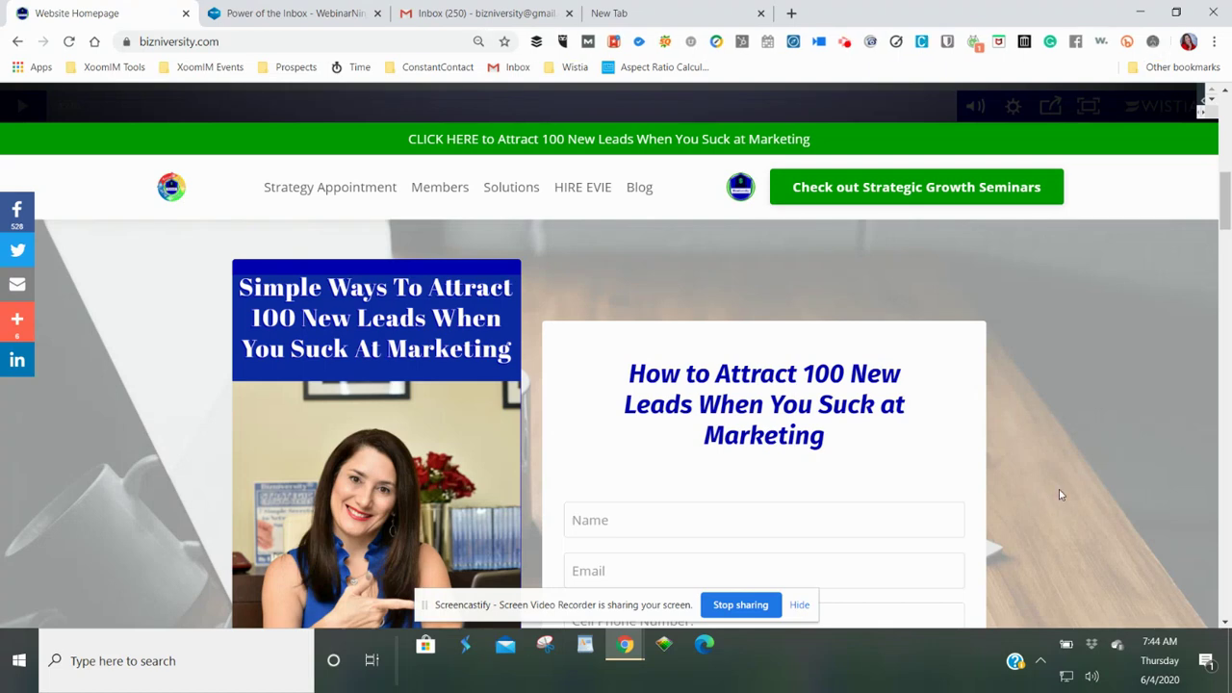
Step: Open Strategic Growth Seminars and scroll down to the June Seminars cards showing Power of the Inbox
scroll(1060, 493, "down", 1)
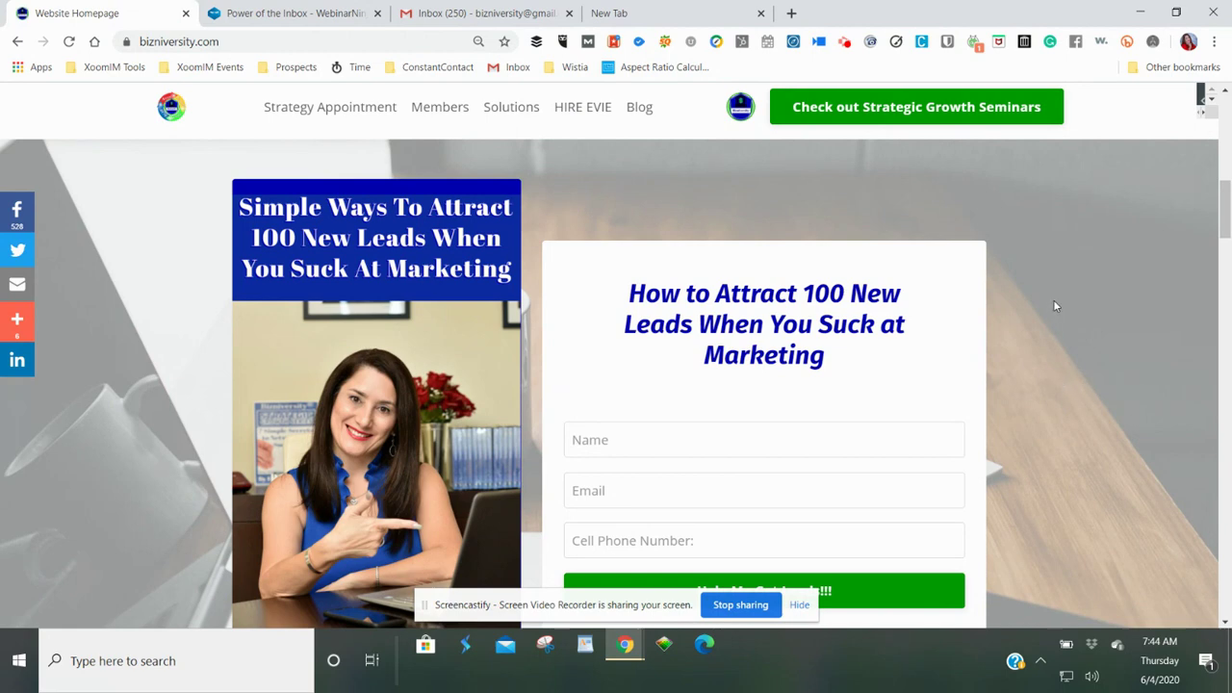
left_click(849, 113)
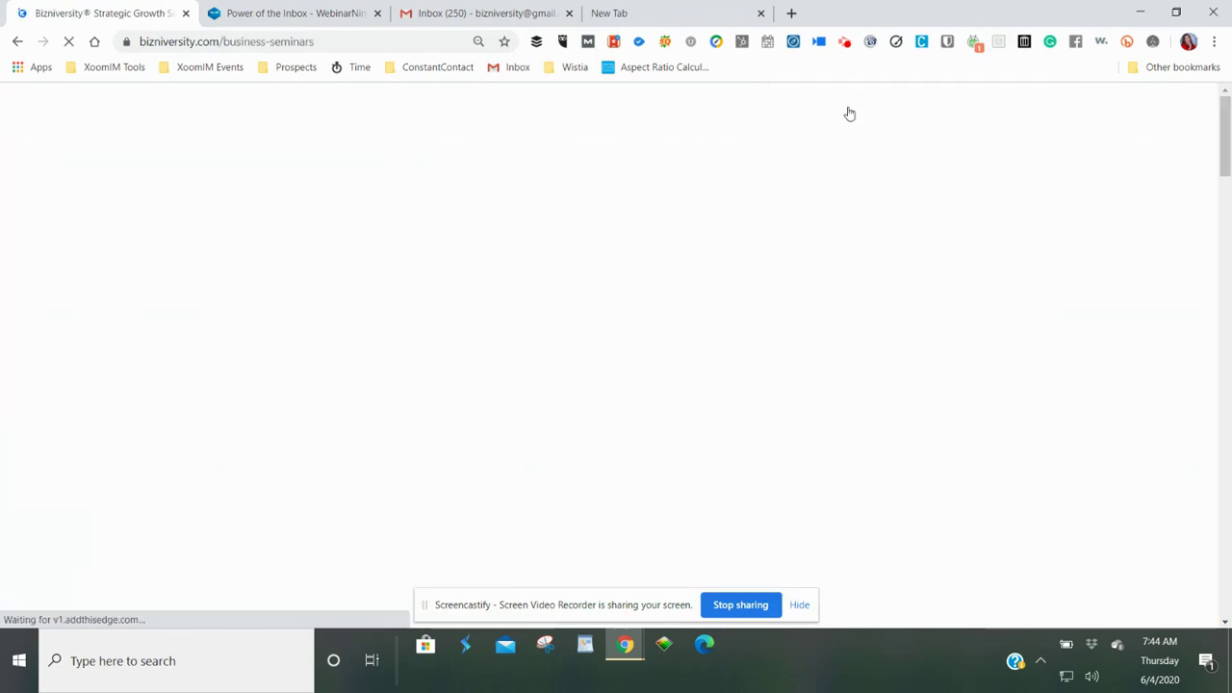
scroll(938, 337, "down", 2)
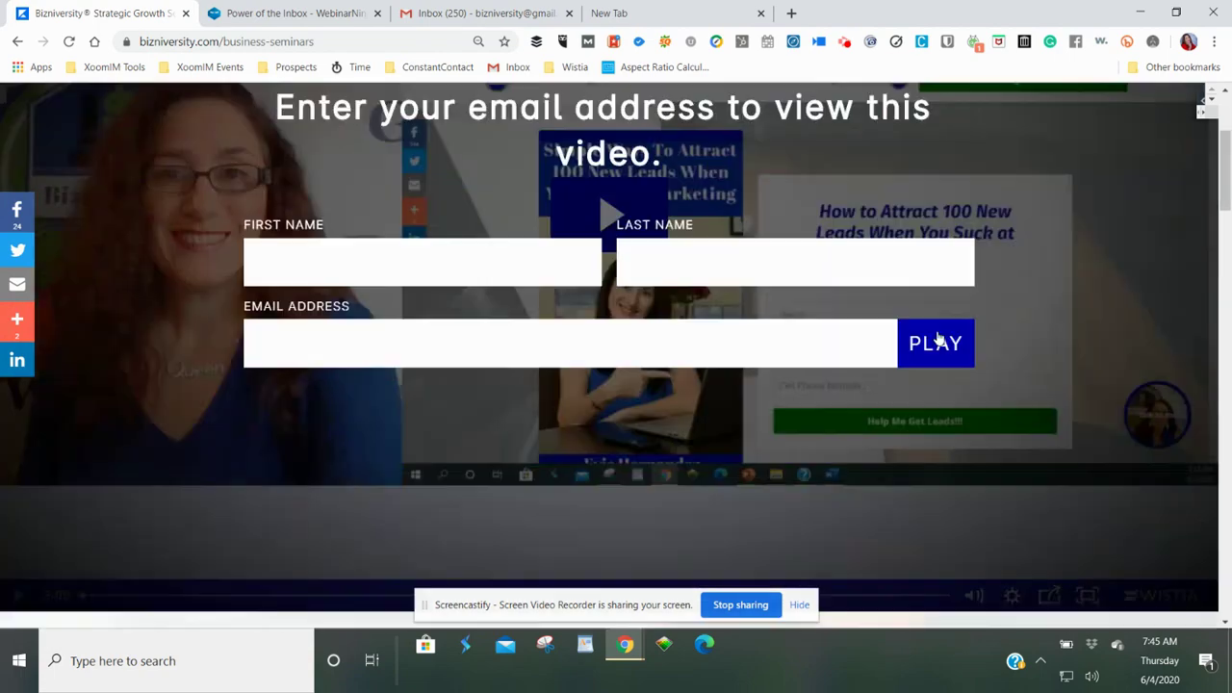
scroll(969, 404, "down", 2)
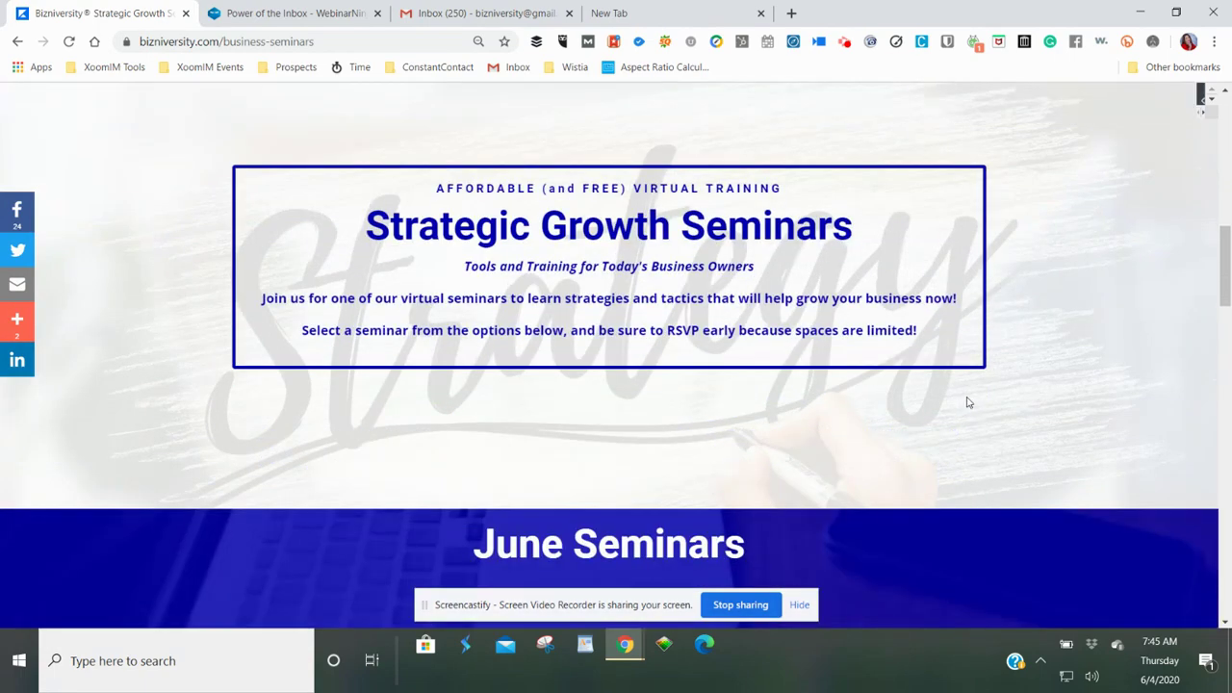
scroll(968, 402, "down", 3)
scroll(968, 402, "down", 1)
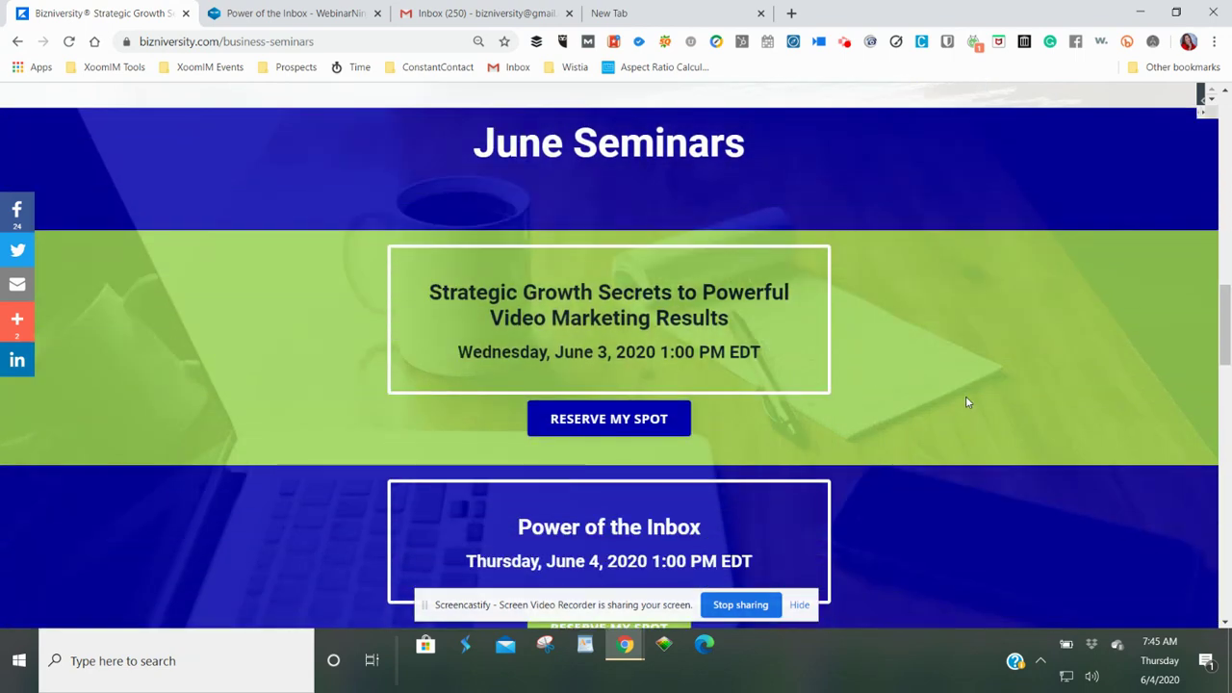
scroll(962, 399, "down", 1)
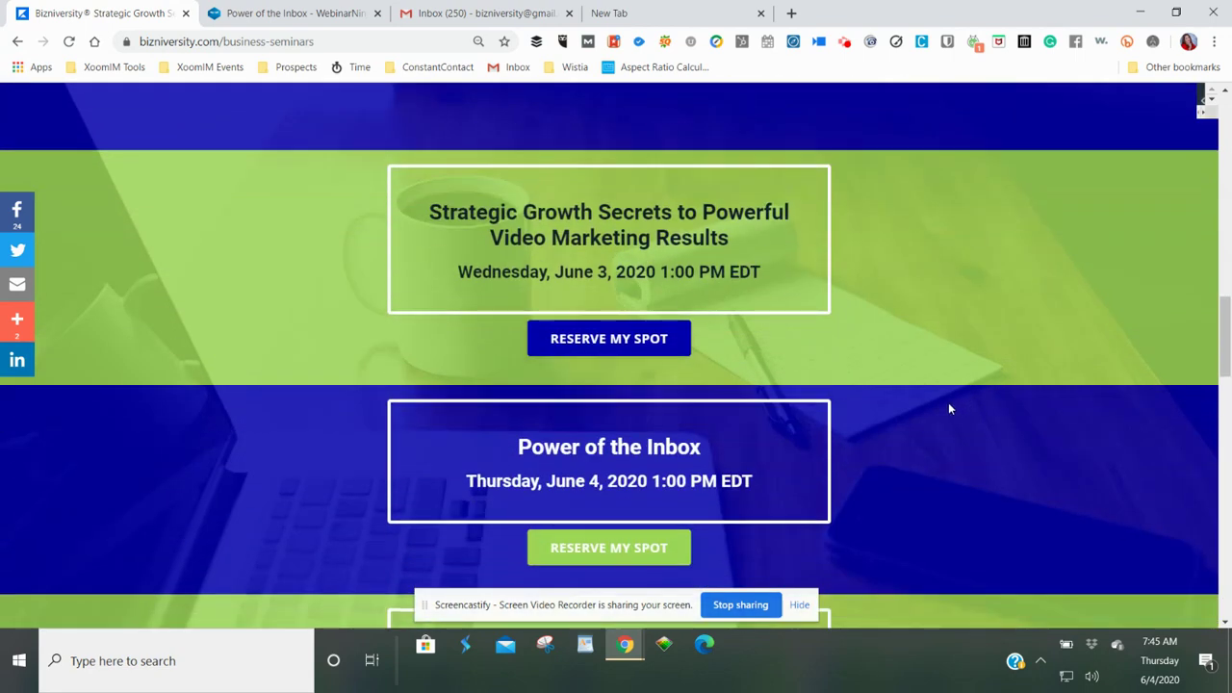
scroll(947, 409, "down", 1)
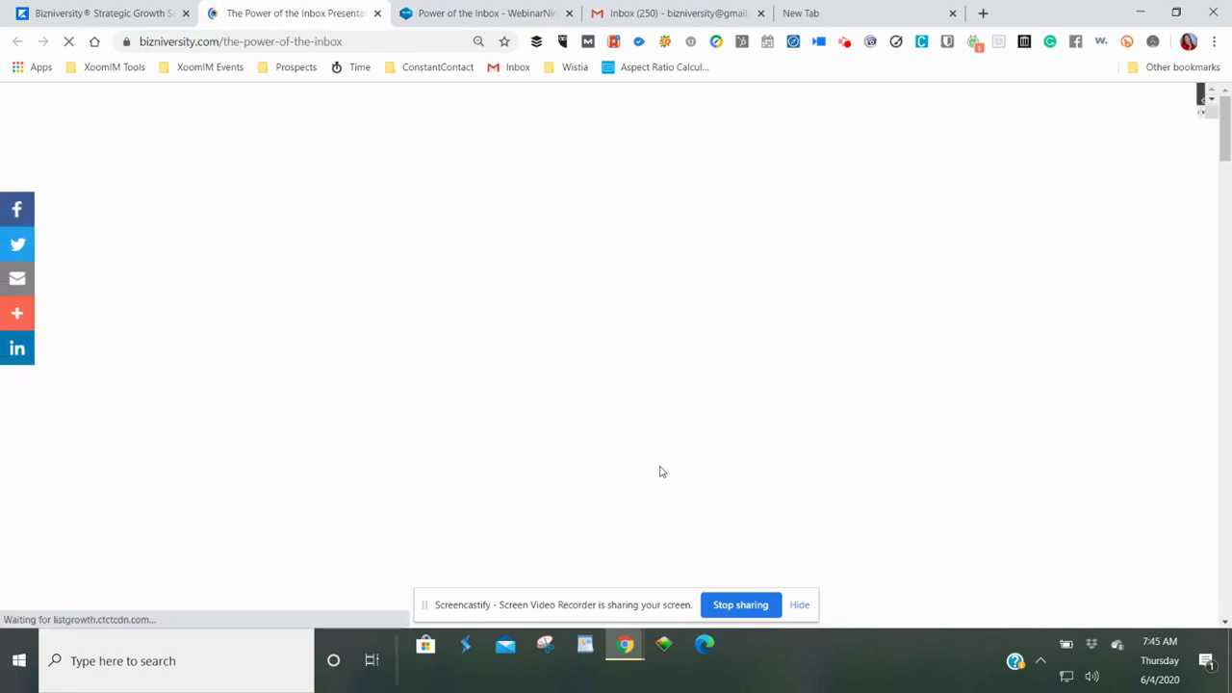
Step: Scroll the Power of the Inbox page to its June 4 date, countdown and registration link
scroll(877, 457, "down", 10)
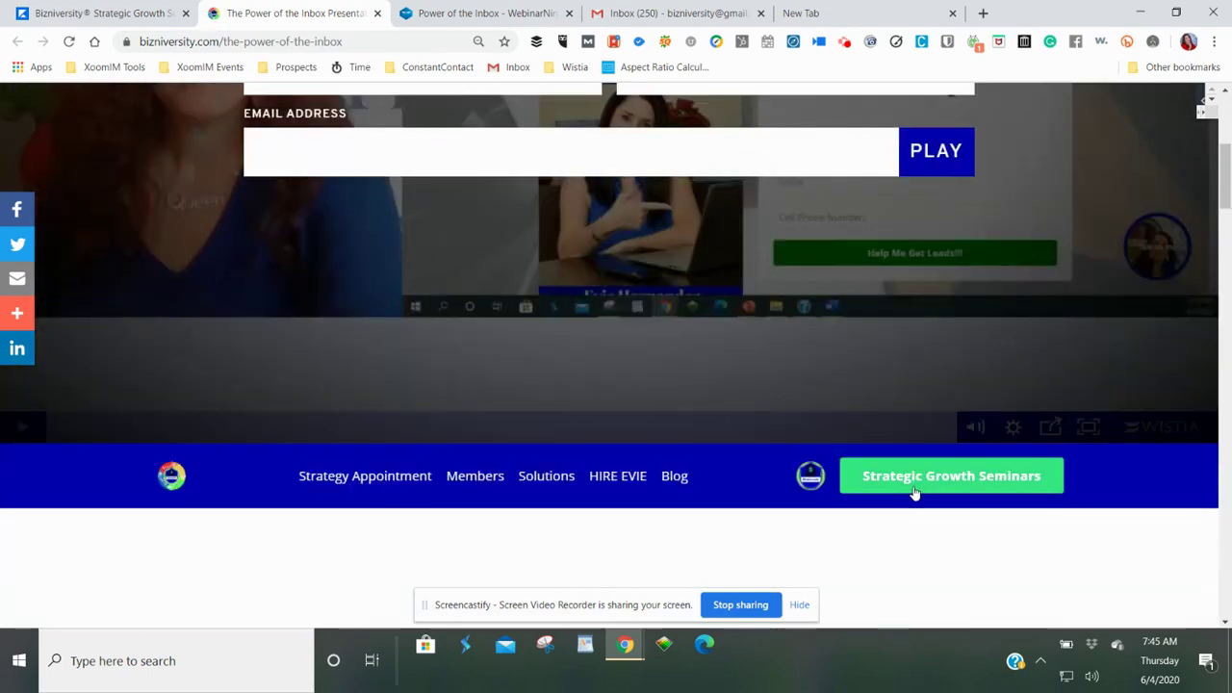
scroll(915, 493, "down", 2)
scroll(915, 492, "down", 2)
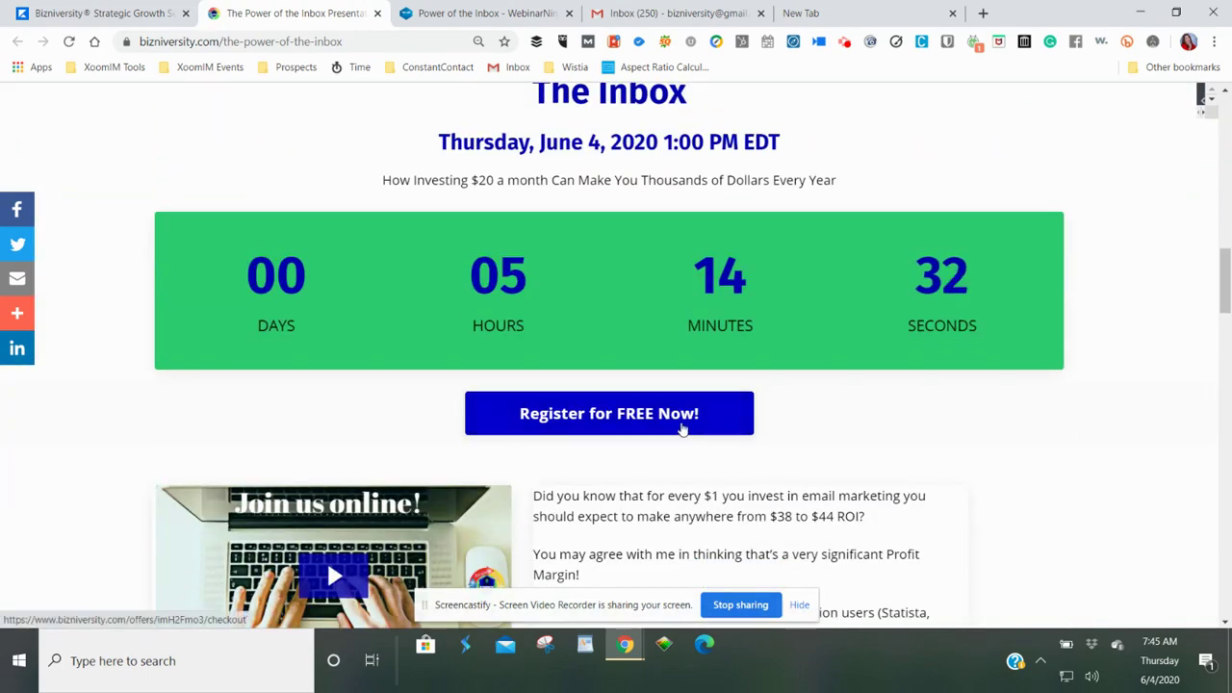
scroll(682, 428, "up", 1)
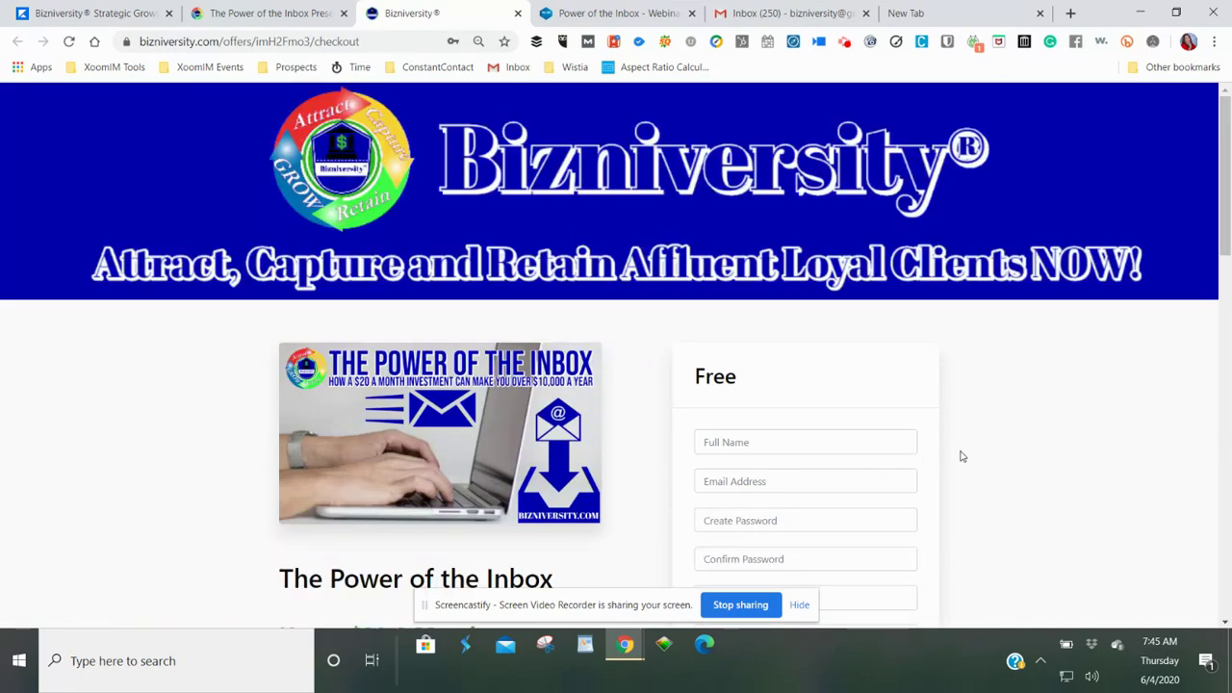
Step: Scroll through the still-empty Power of the Inbox free checkout form
scroll(953, 462, "down", 3)
scroll(962, 466, "down", 1)
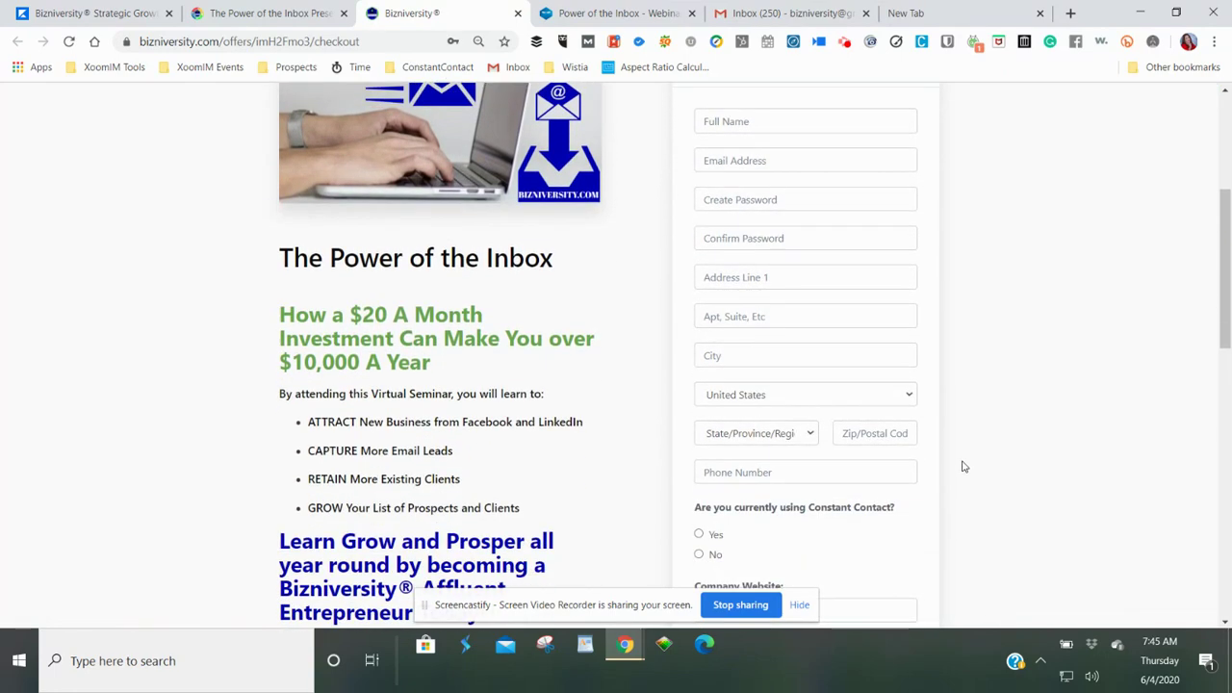
scroll(963, 466, "up", 1)
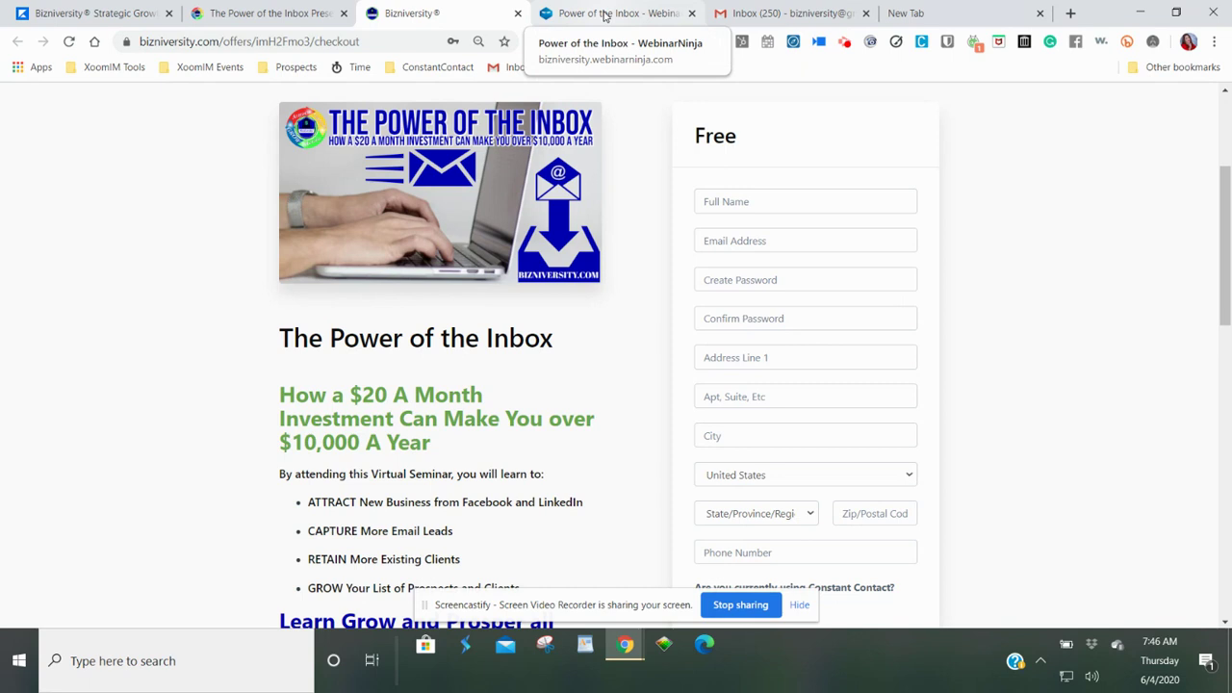
Step: Open the WebinarNinja Register for Free form and enter the registrant's name
left_click(604, 16)
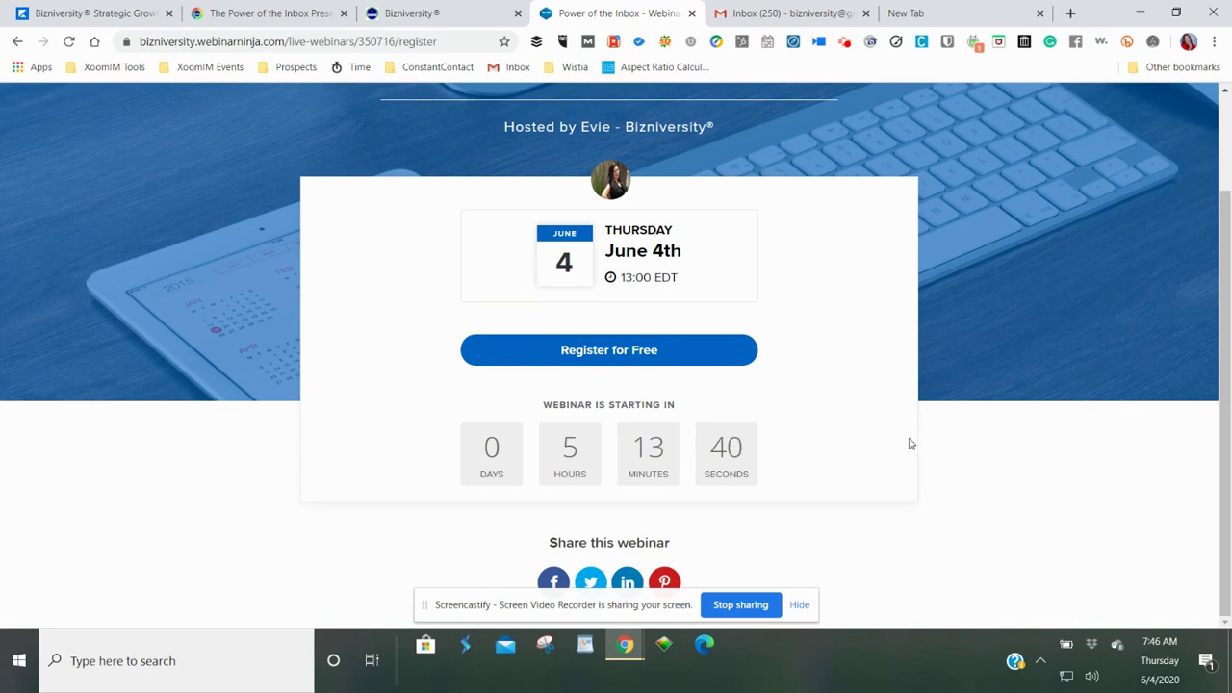
left_click(666, 353)
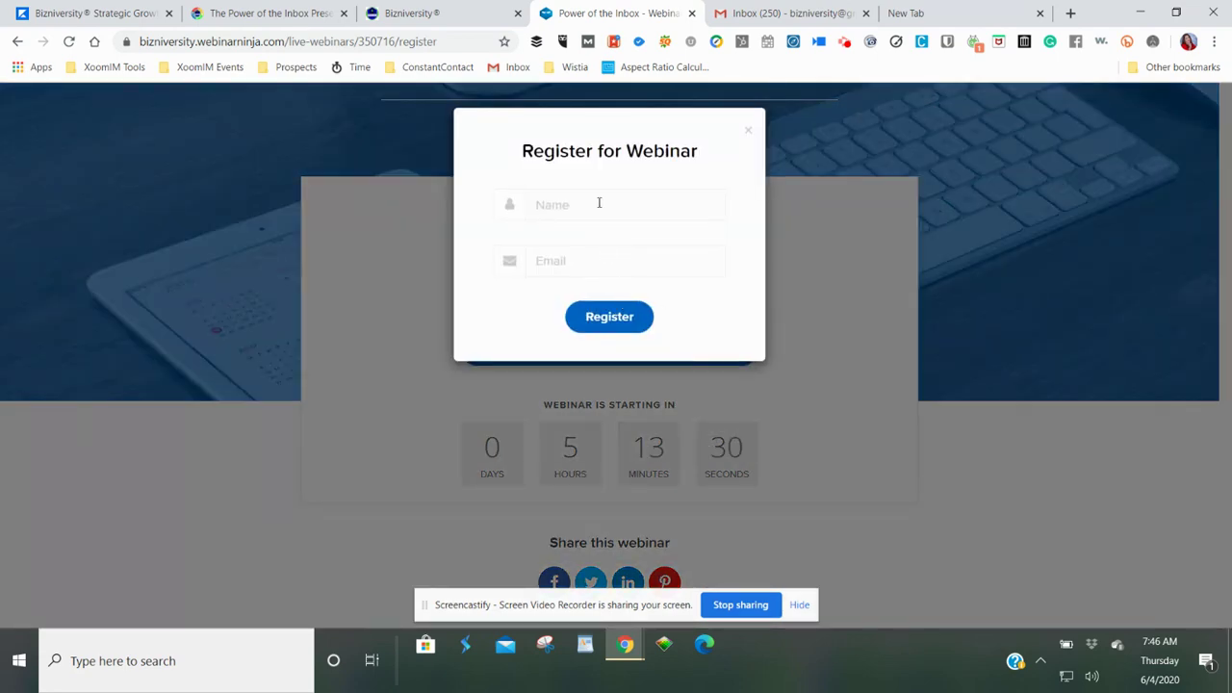
left_click(599, 200)
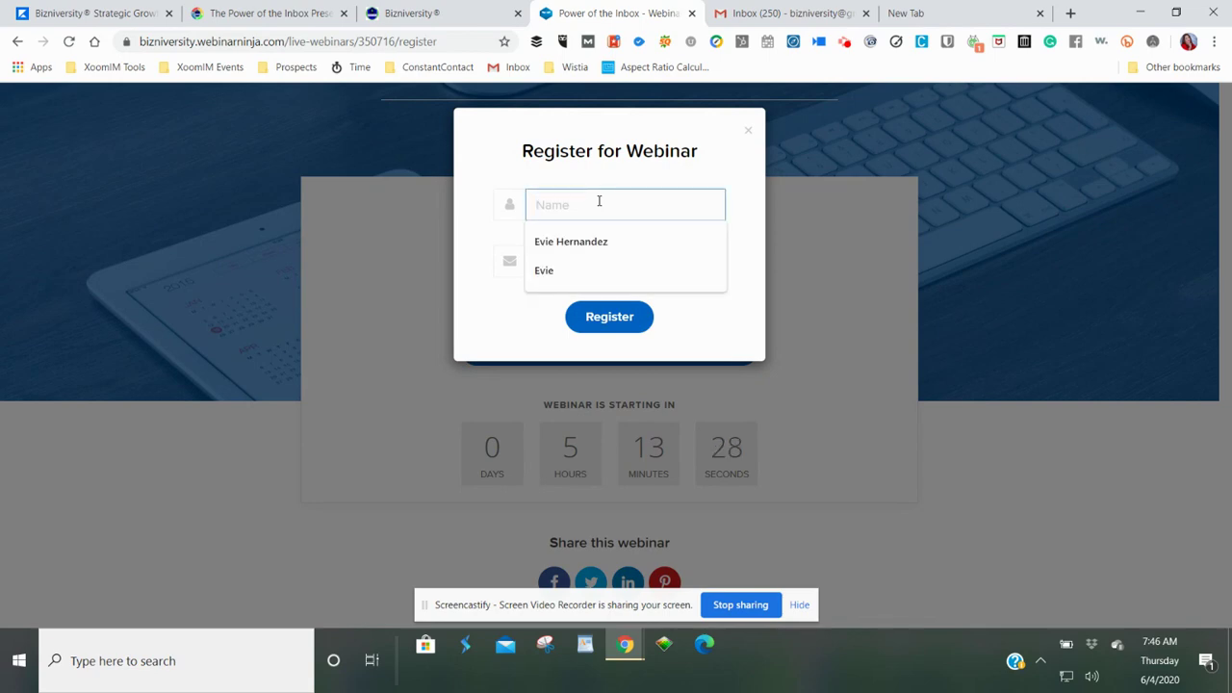
type("Evie T")
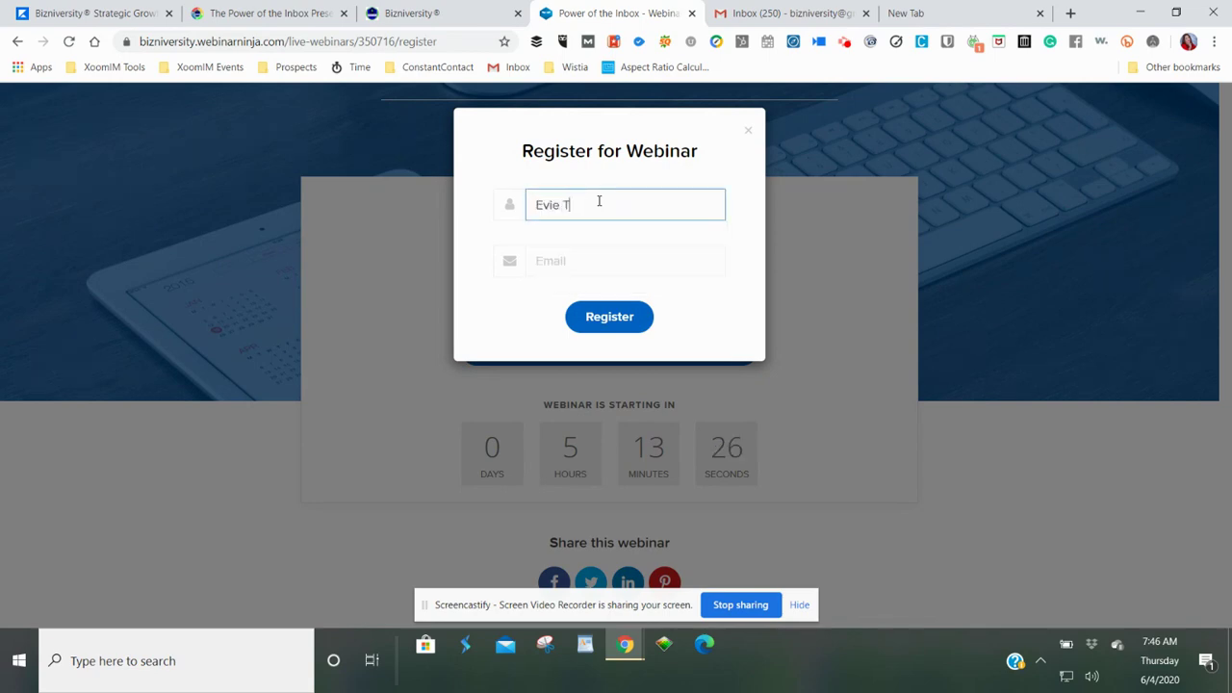
type("est")
Step: Enter the registrant's Gmail address, correcting typos, and submit the webinar registration
key("Tab")
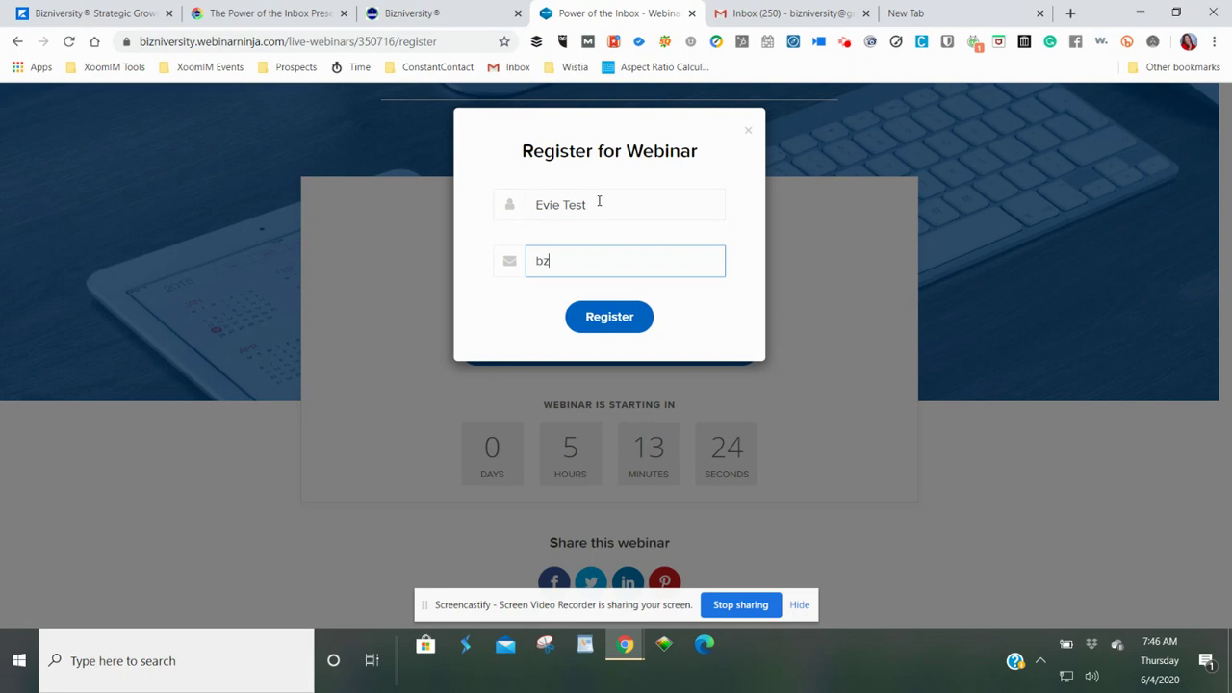
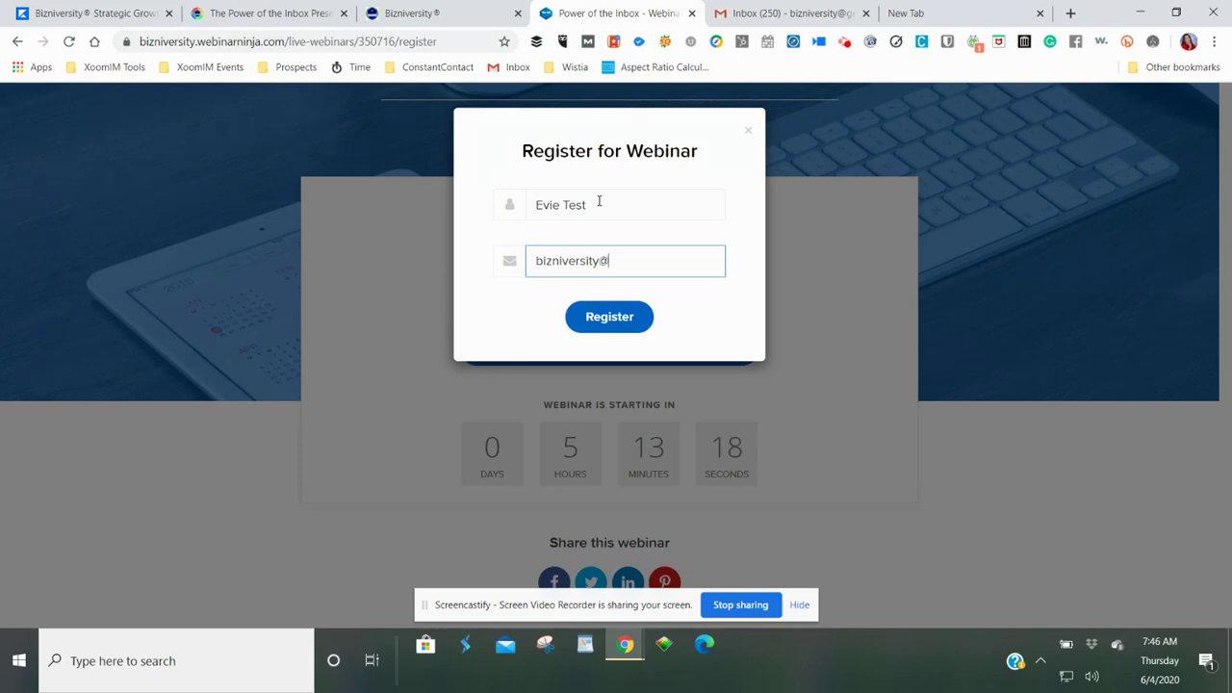
left_click(639, 315)
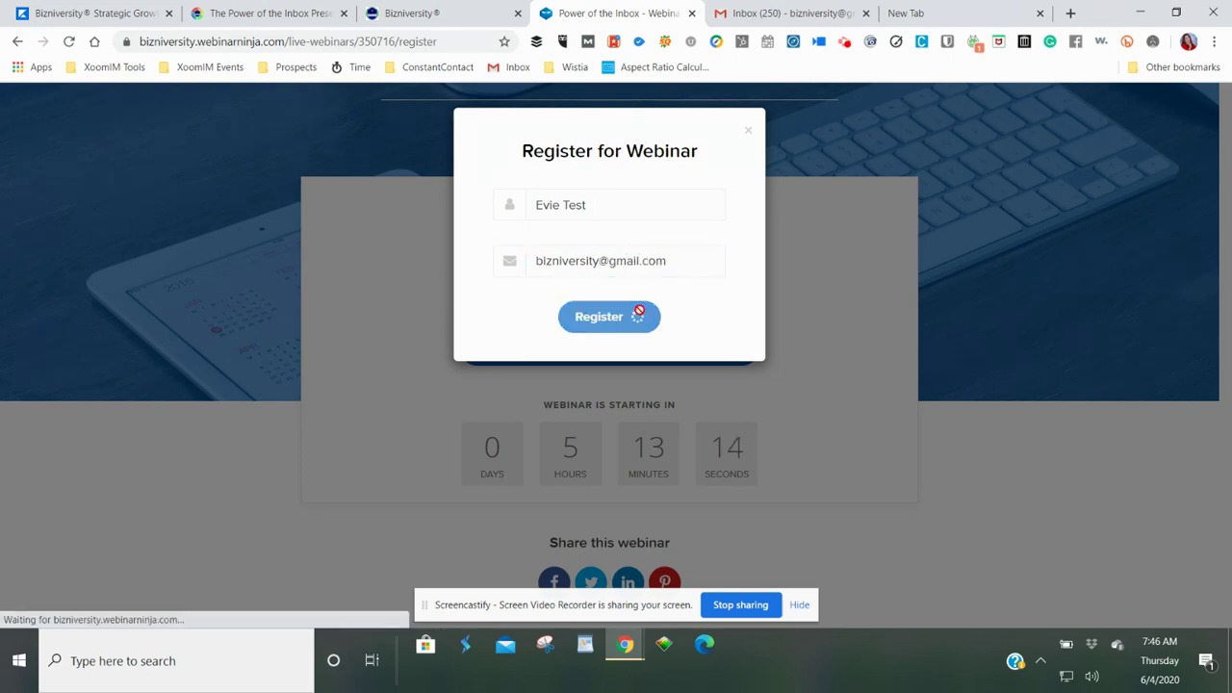
Step: Add the registered webinar to Google Calendar from the confirmation page
scroll(756, 409, "down", 2)
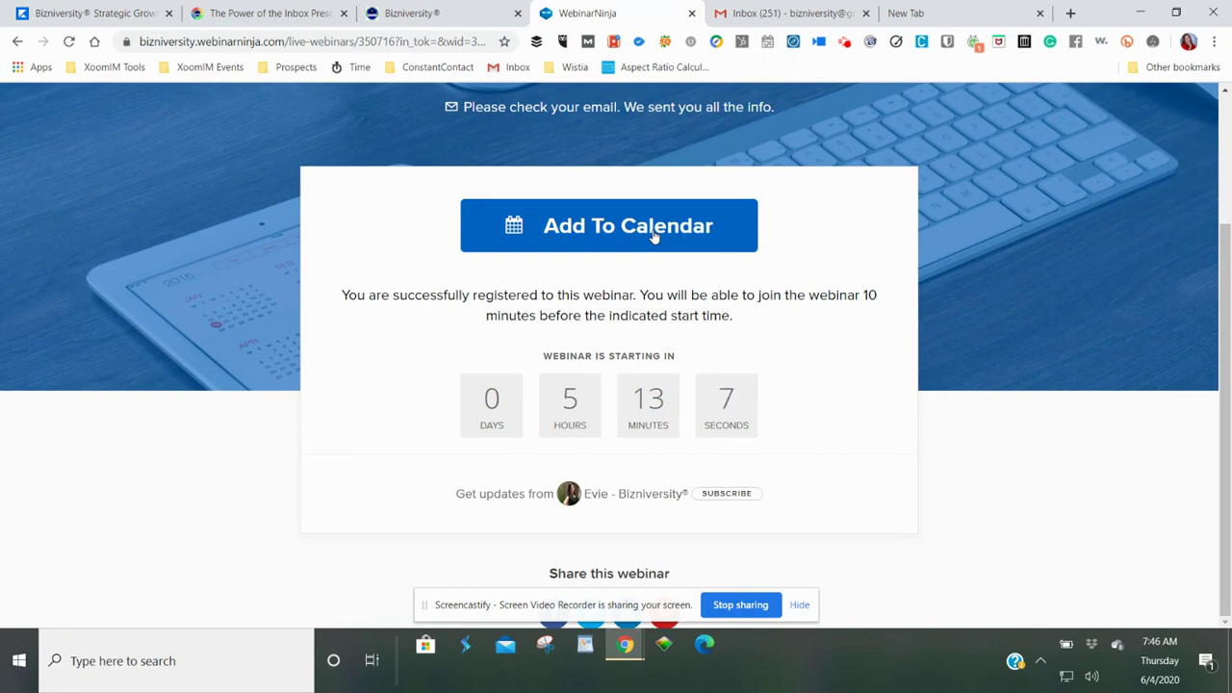
left_click(652, 235)
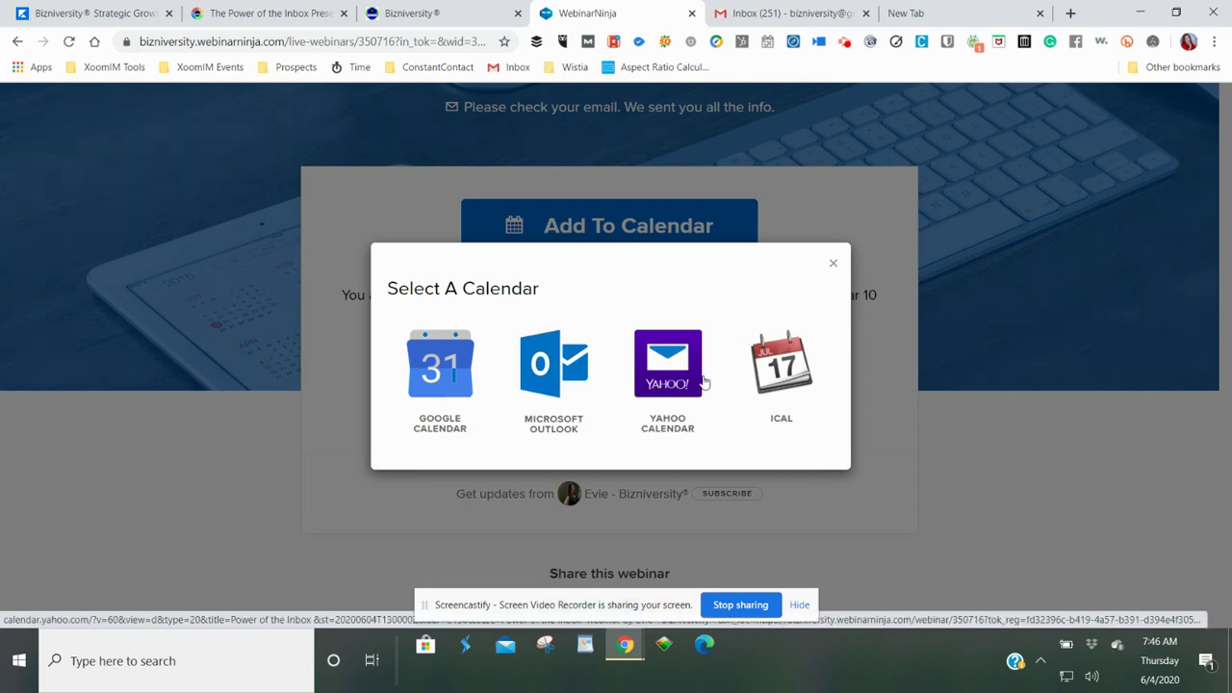
left_click(431, 360)
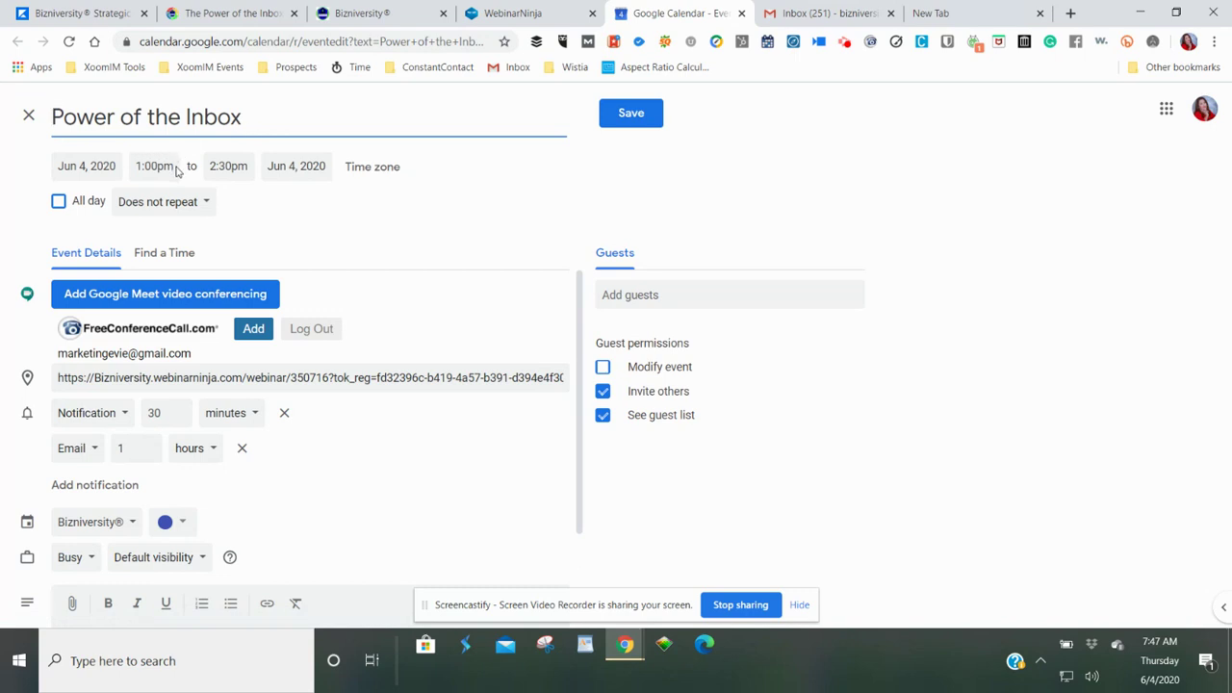
Step: Save the Power of the Inbox event on June 4, 1–2:30pm
left_click(631, 114)
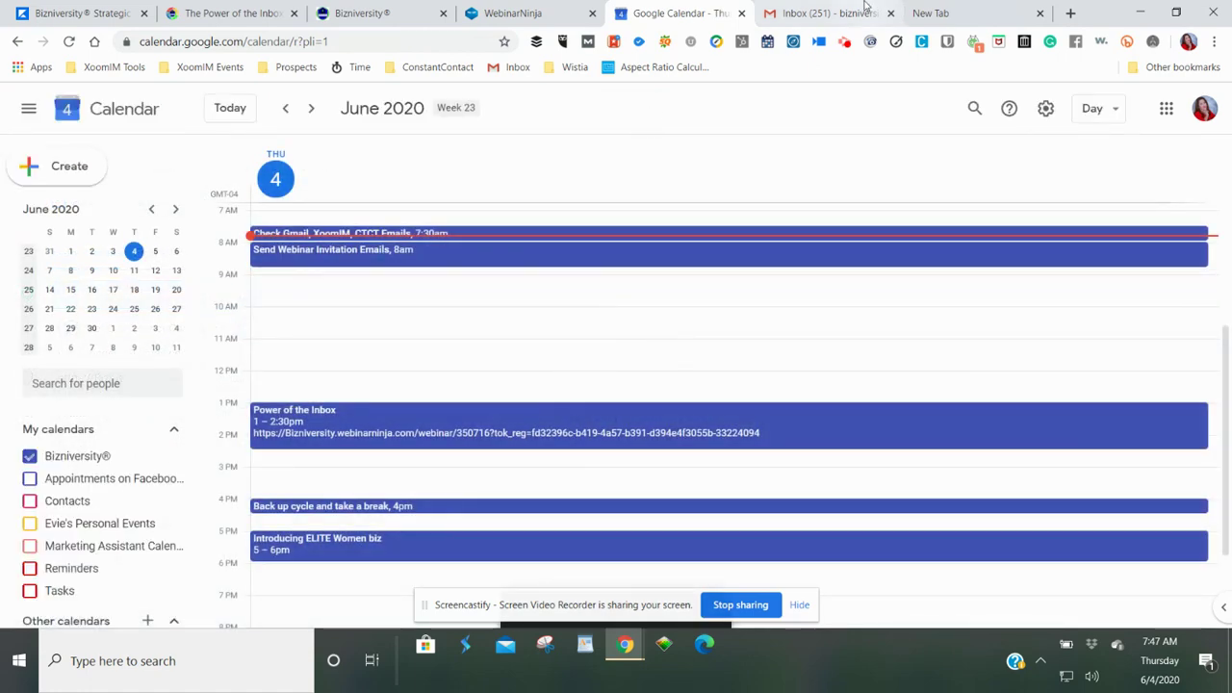
Step: Open the 'Power of the Inbox registration confirmed' email in Gmail Primary and right-click its webinar link
left_click(847, 13)
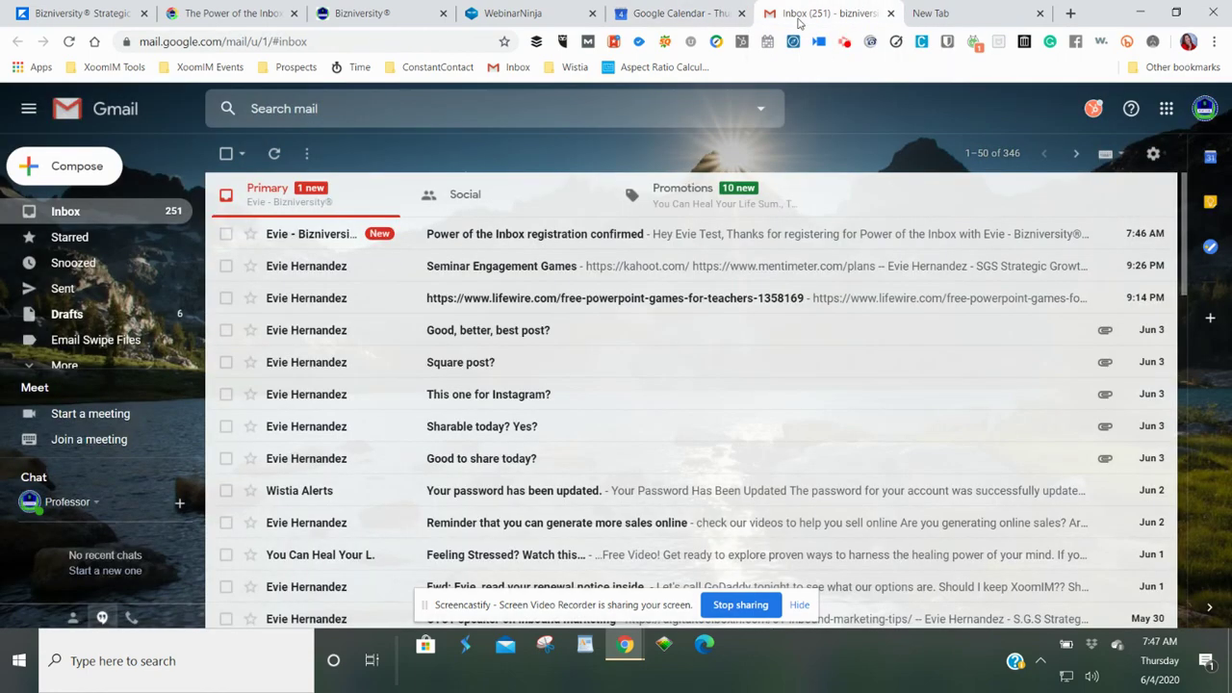
left_click(249, 197)
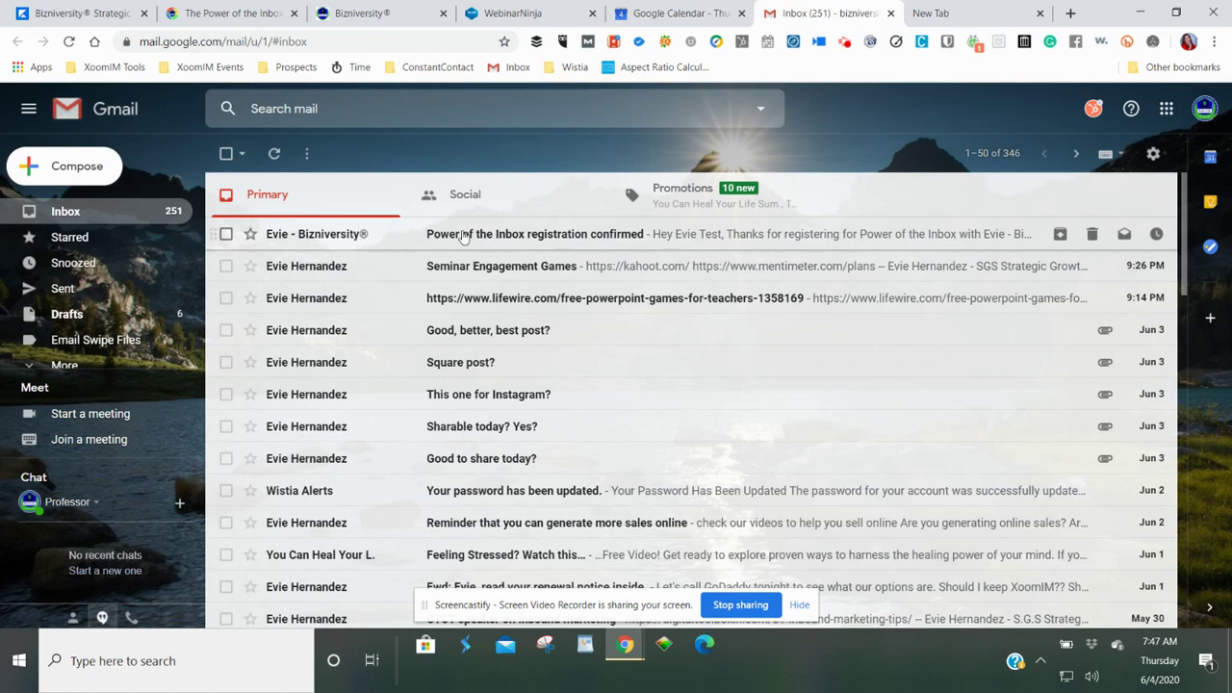
left_click(544, 236)
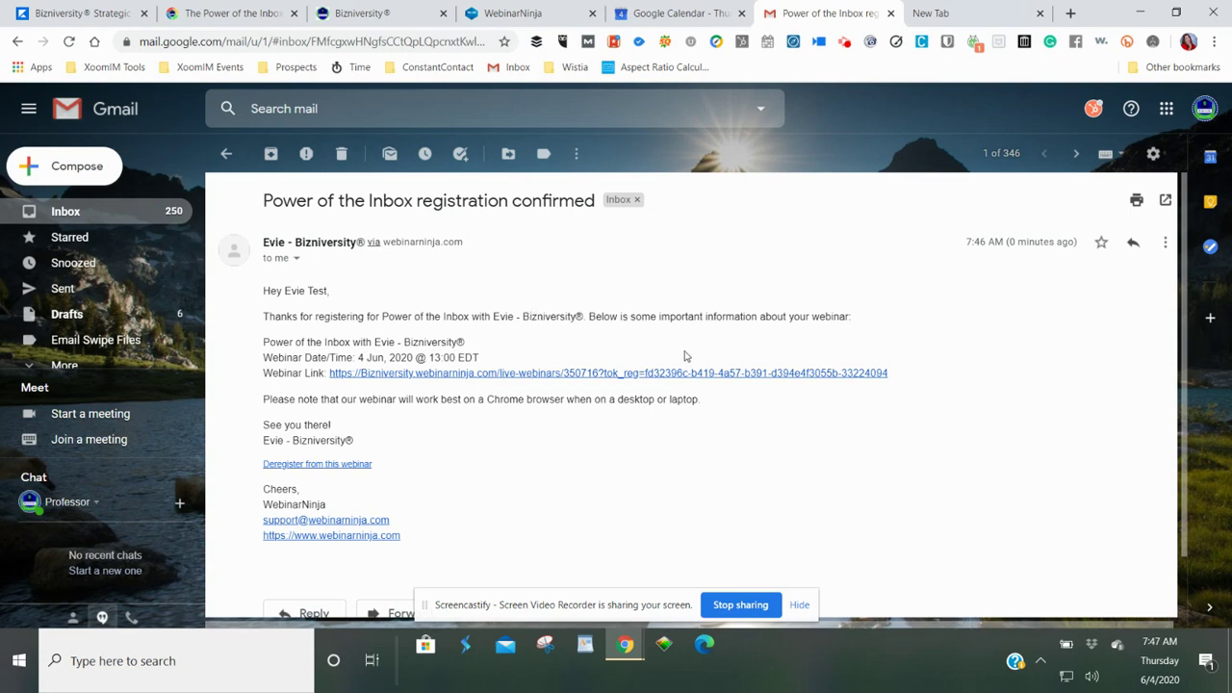
right_click(588, 374)
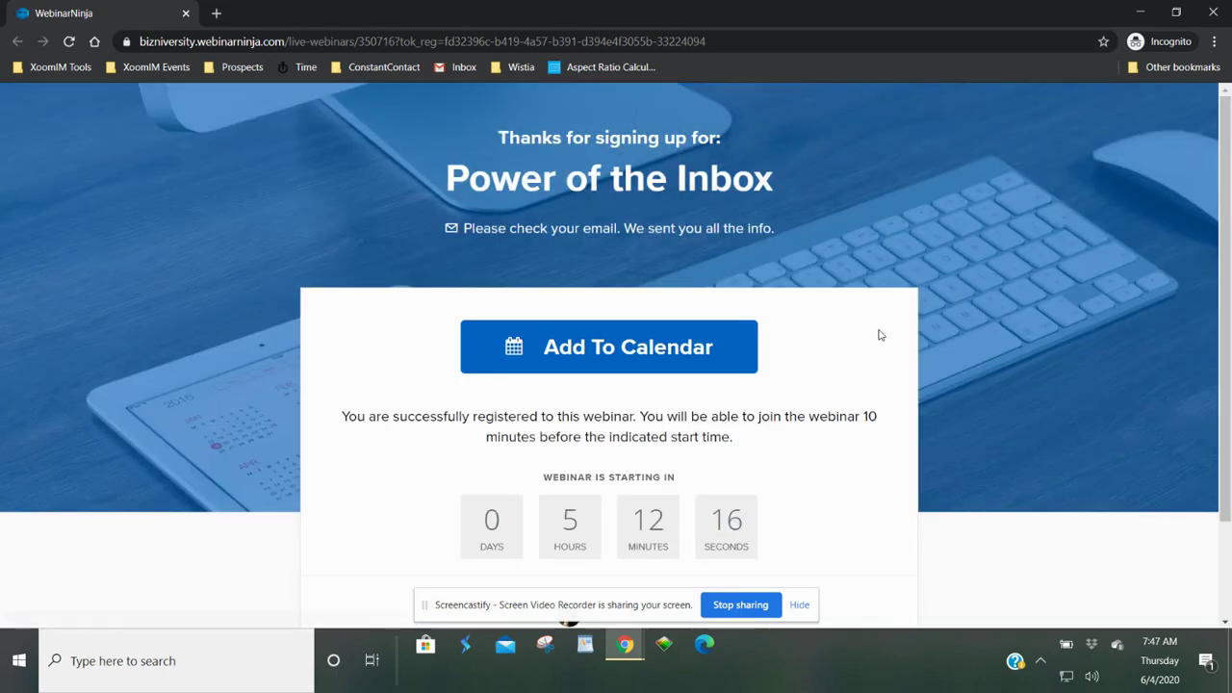
scroll(883, 349, "down", 2)
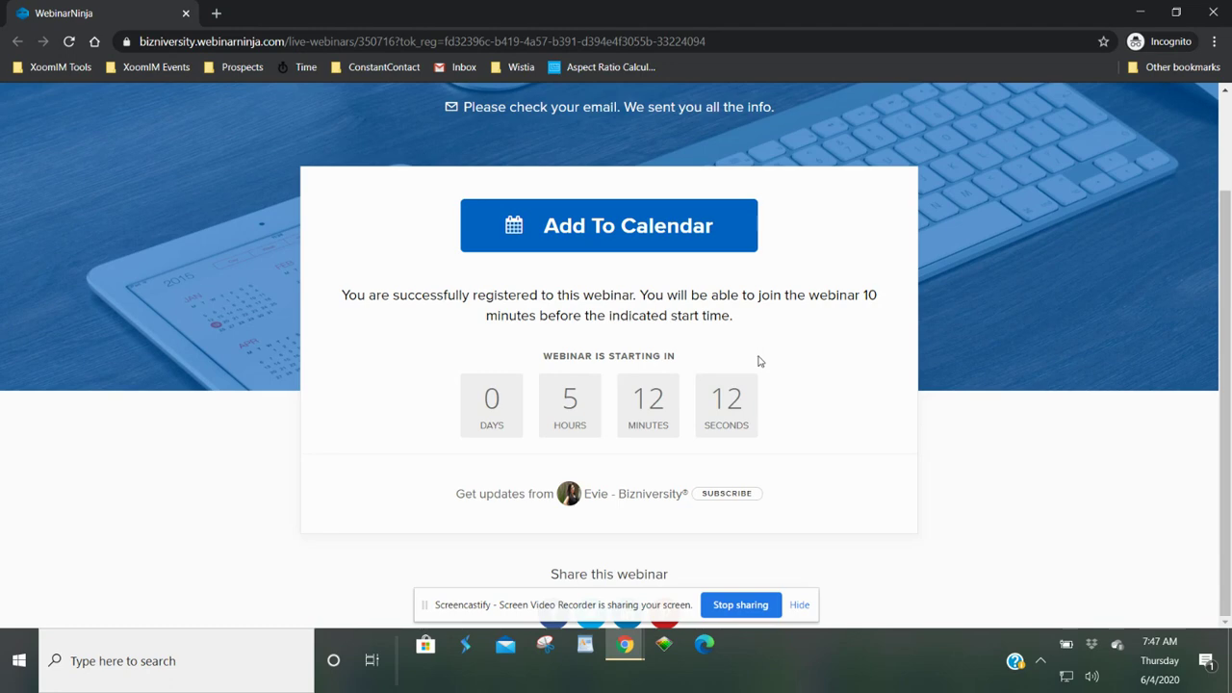
scroll(759, 361, "up", 2)
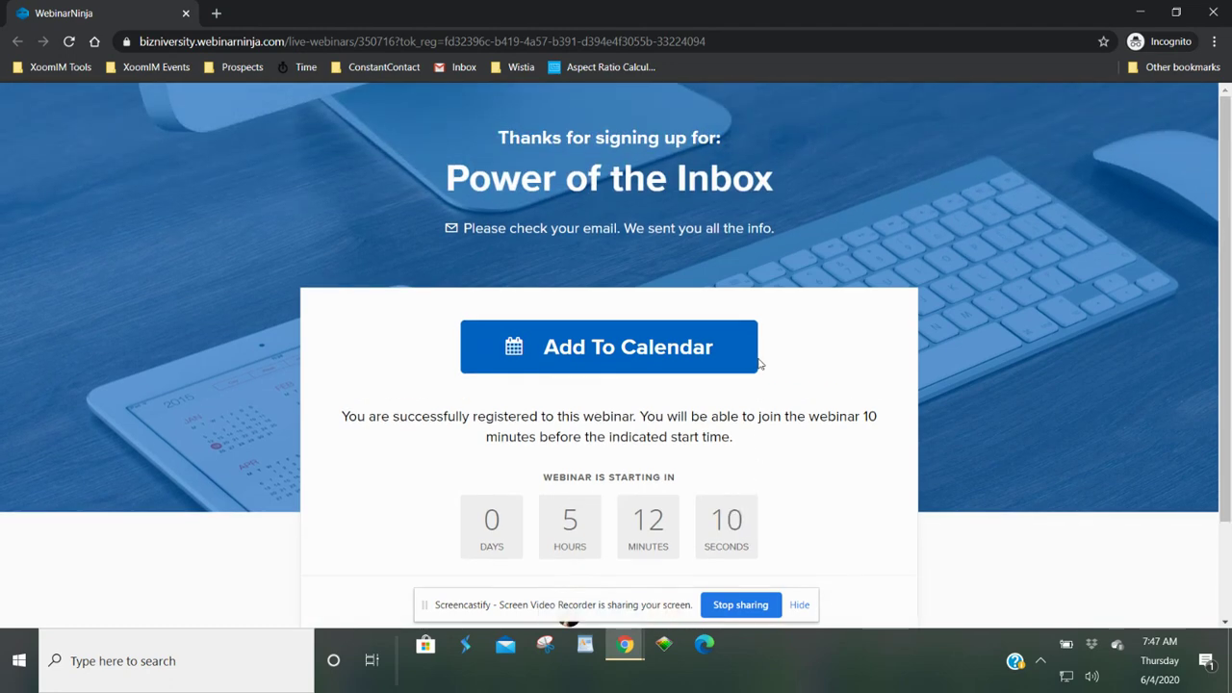
scroll(759, 360, "down", 2)
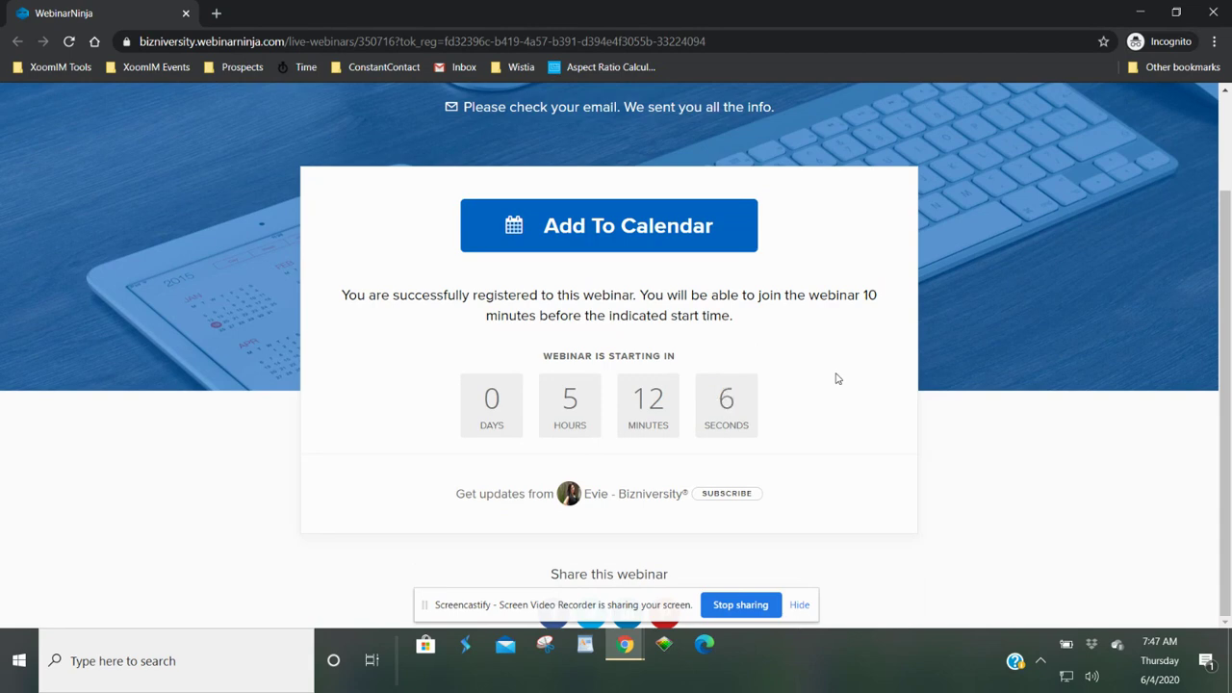
left_click(1211, 13)
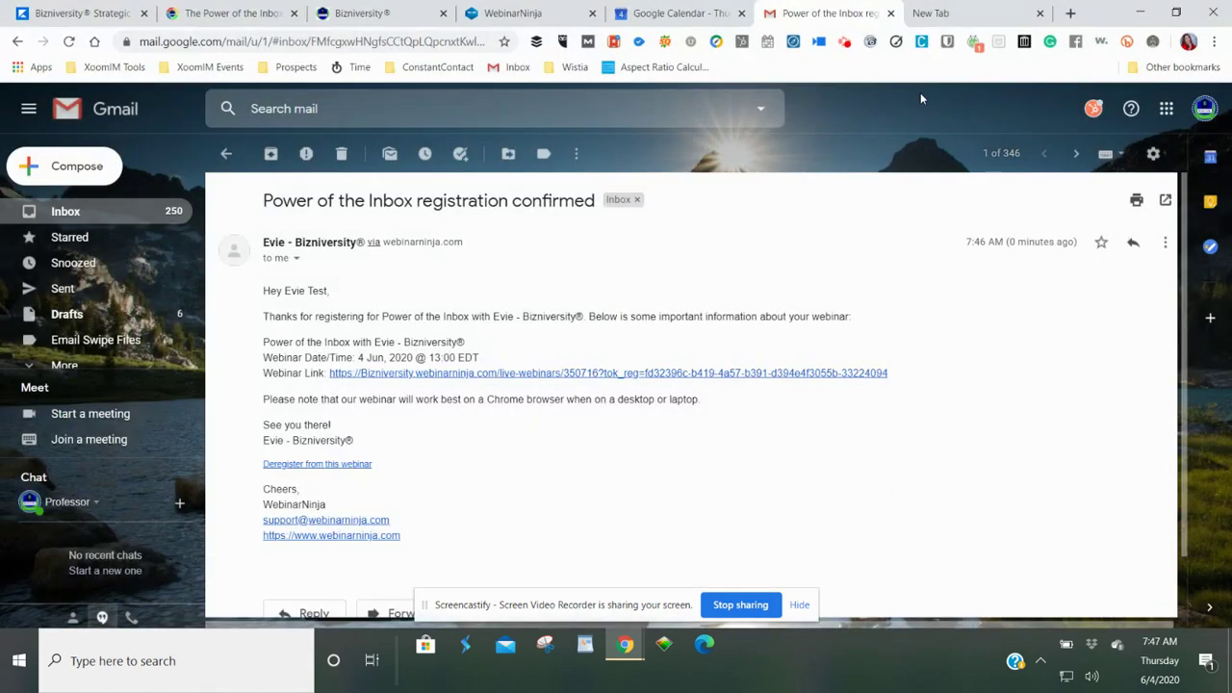